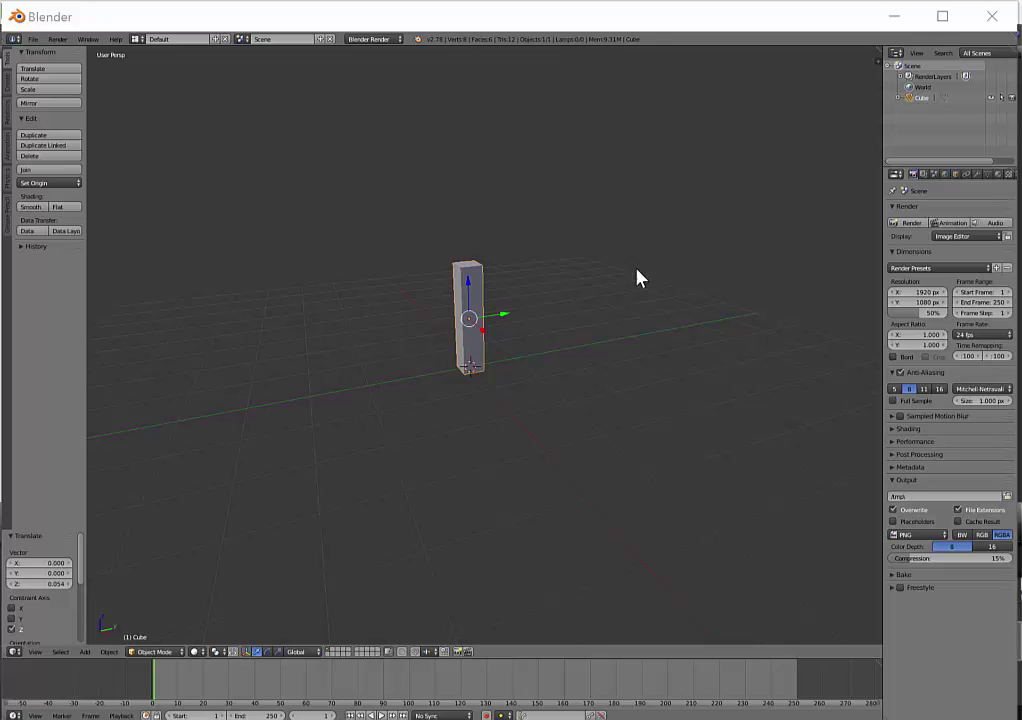
Add an Array modifier to the column with a fixed count of 3
{"action": "middle_click_drag", "start_coordinate": [483, 362], "coordinate": [444, 366]}
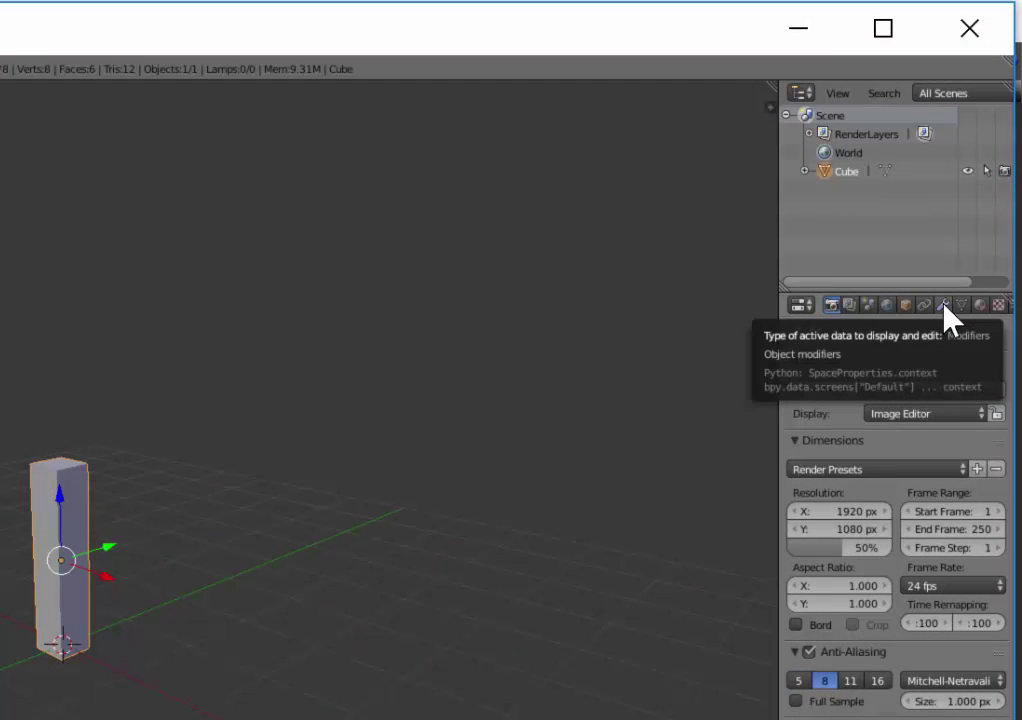
{"action": "left_click", "coordinate": [943, 305]}
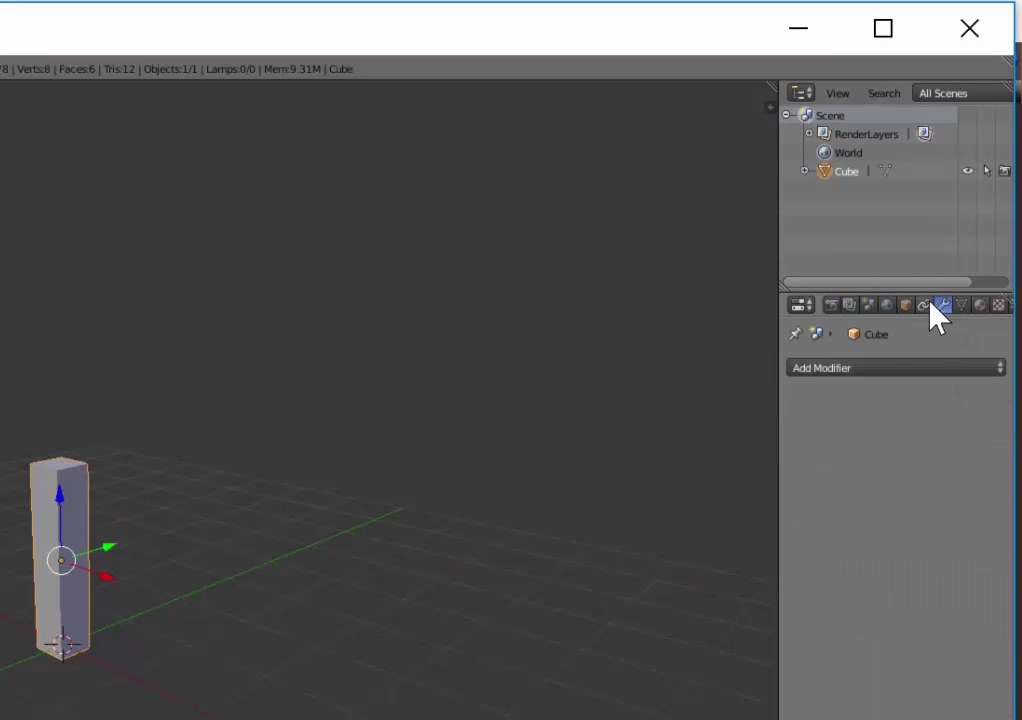
{"action": "left_click", "coordinate": [838, 370]}
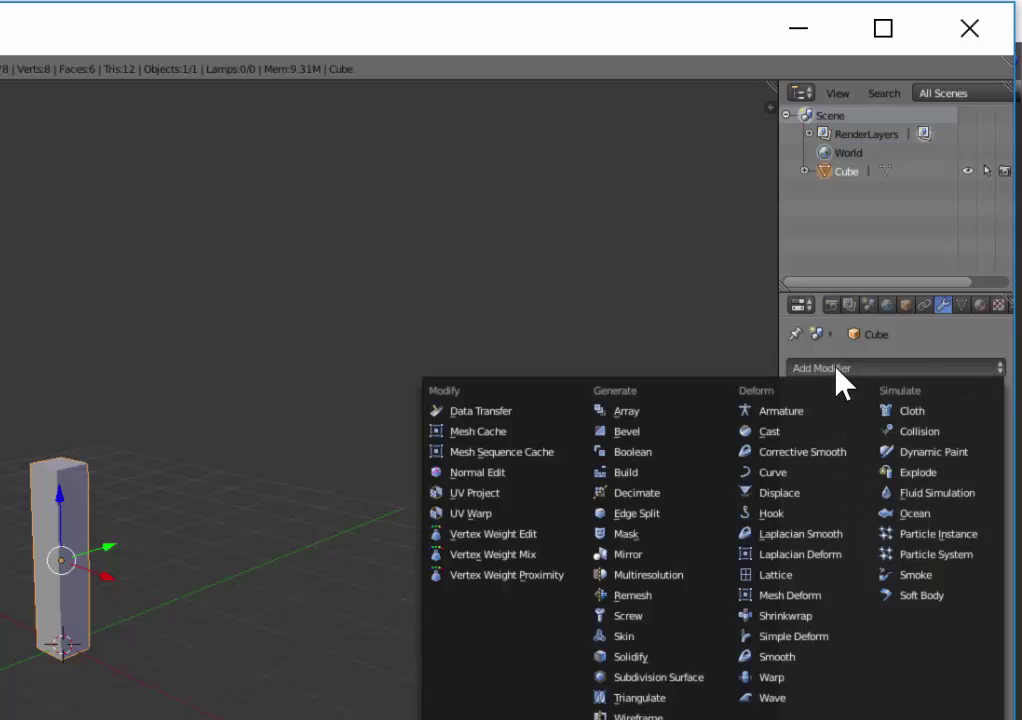
{"action": "left_click", "coordinate": [643, 418]}
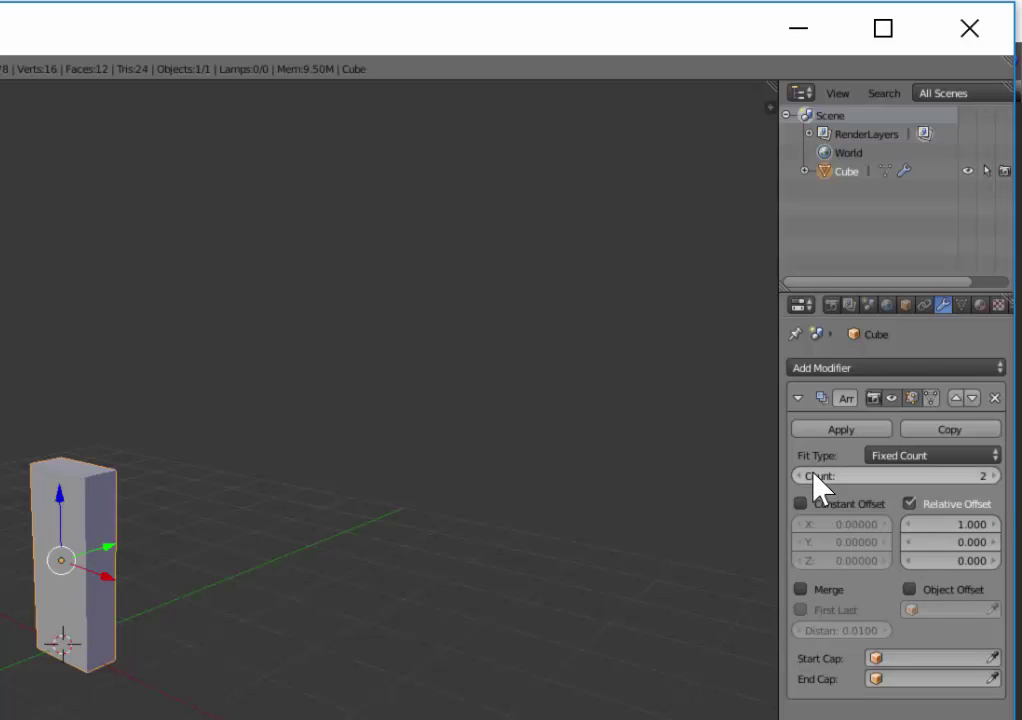
{"action": "left_click", "coordinate": [993, 476]}
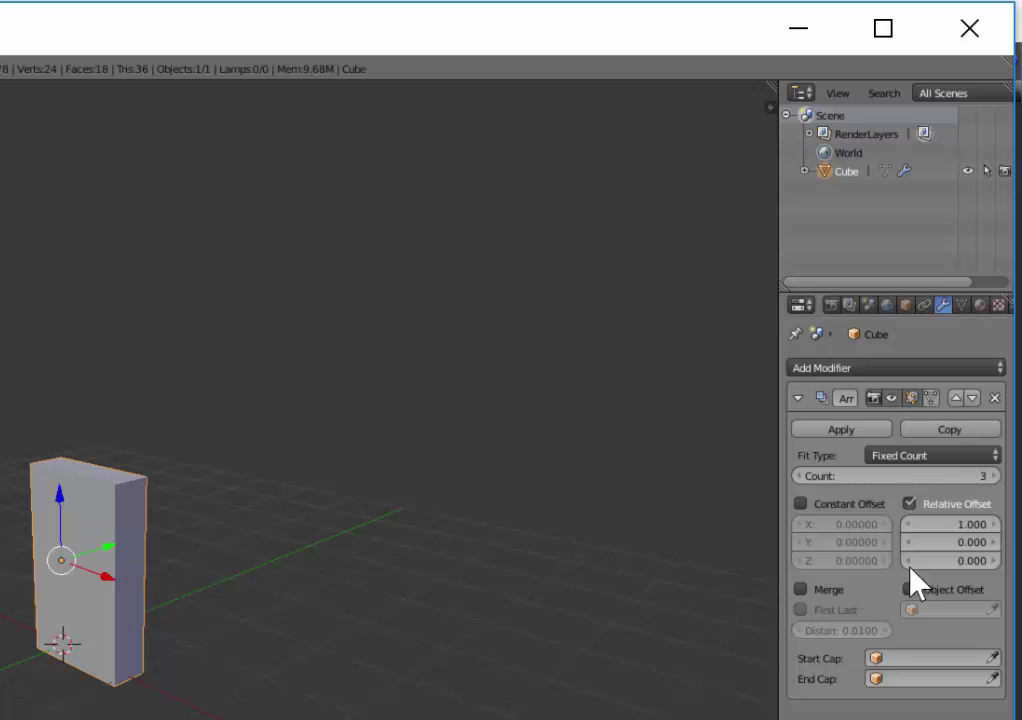
Set the array's relative X offset to 1.5 to space the columns apart
{"action": "left_click", "coordinate": [993, 524]}
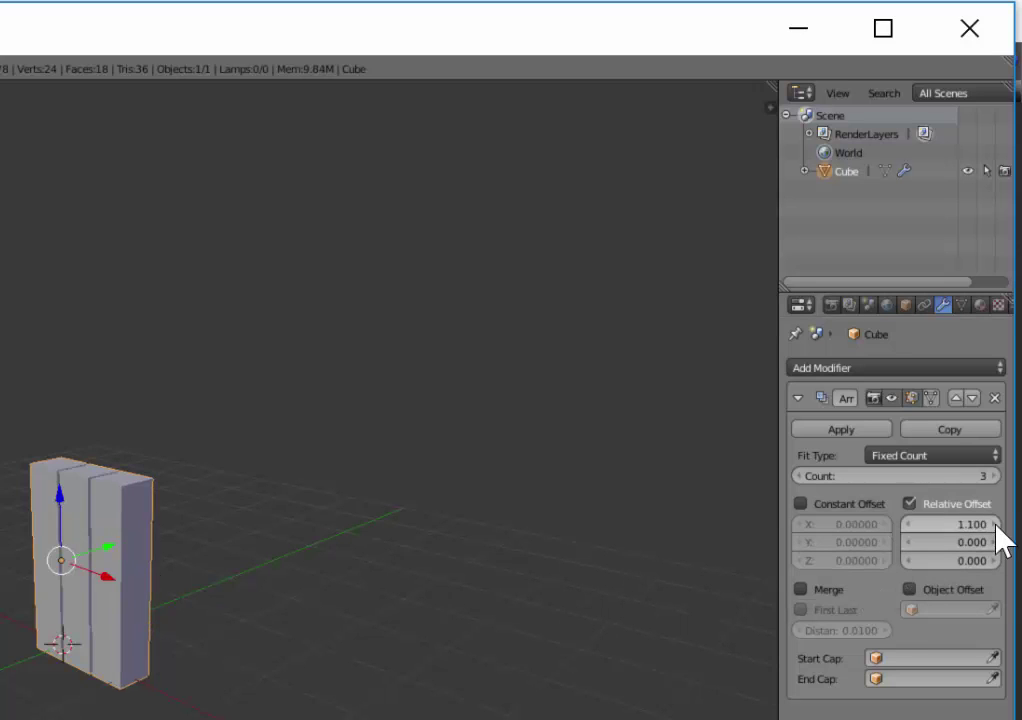
{"action": "left_click", "coordinate": [993, 524]}
{"action": "left_click", "coordinate": [993, 524]}
{"action": "left_click", "coordinate": [993, 524]}
{"action": "left_click", "coordinate": [993, 524]}
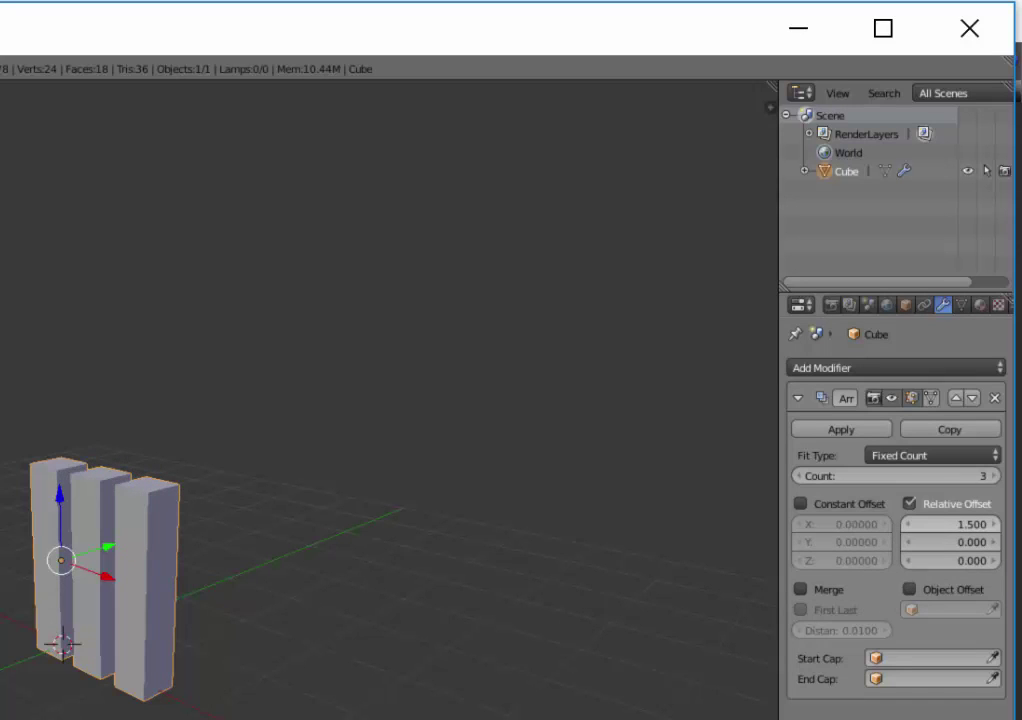
Set the array's relative X offset to 0 and its relative Y offset to 1.5
{"action": "middle_click_drag", "start_coordinate": [188, 636], "coordinate": [210, 646]}
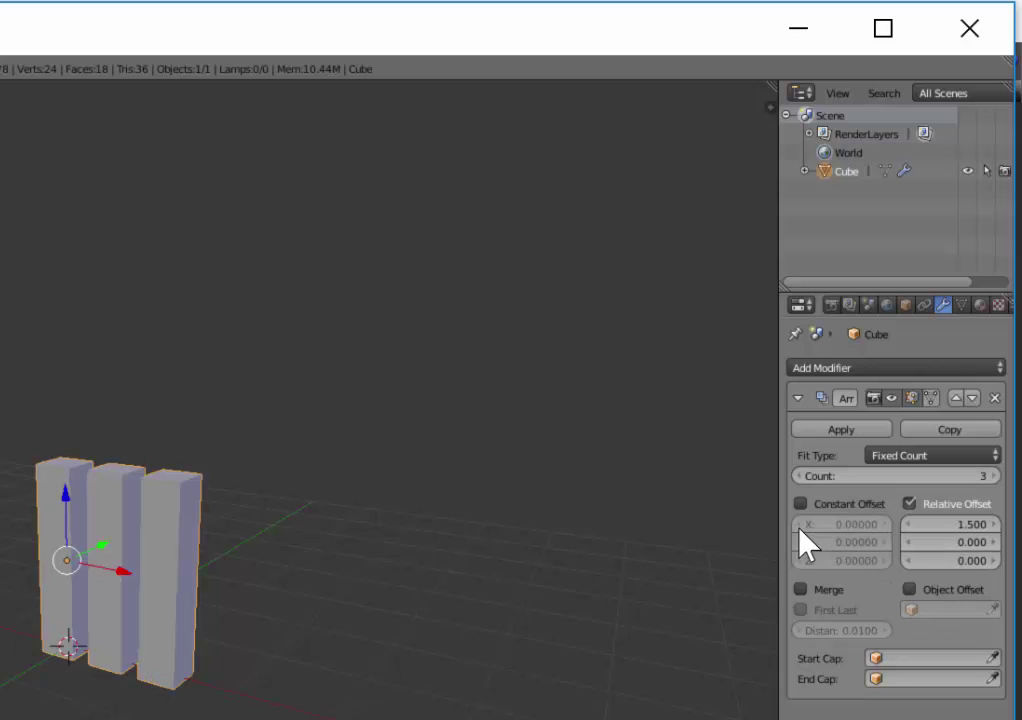
{"action": "left_click", "coordinate": [972, 525]}
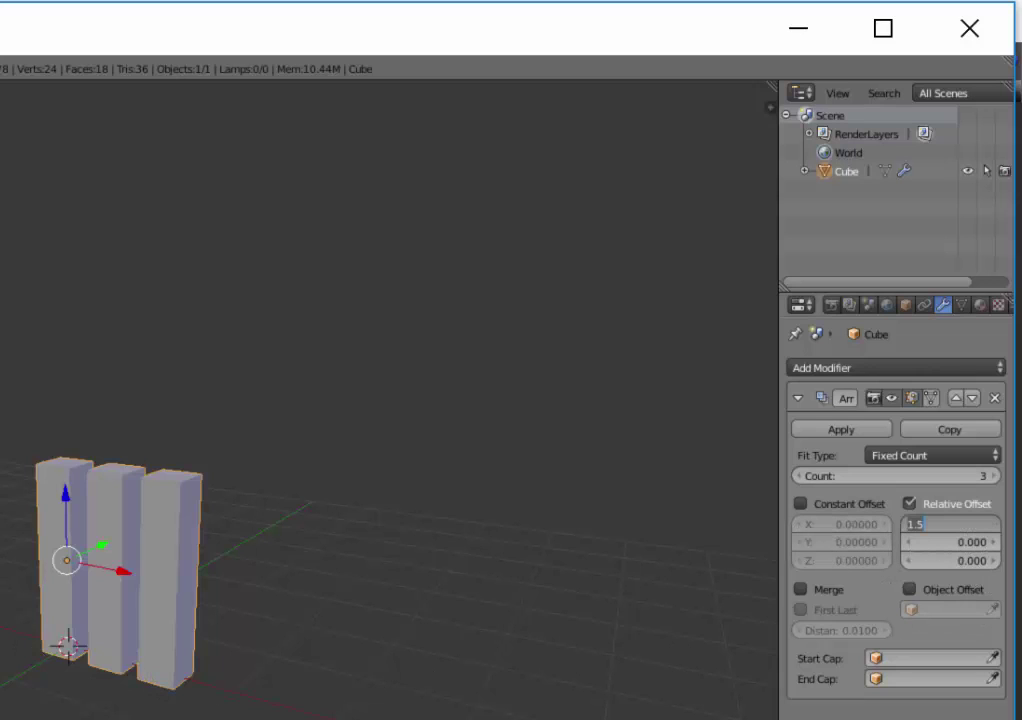
{"action": "type", "text": "0"}
{"action": "key", "text": "Return"}
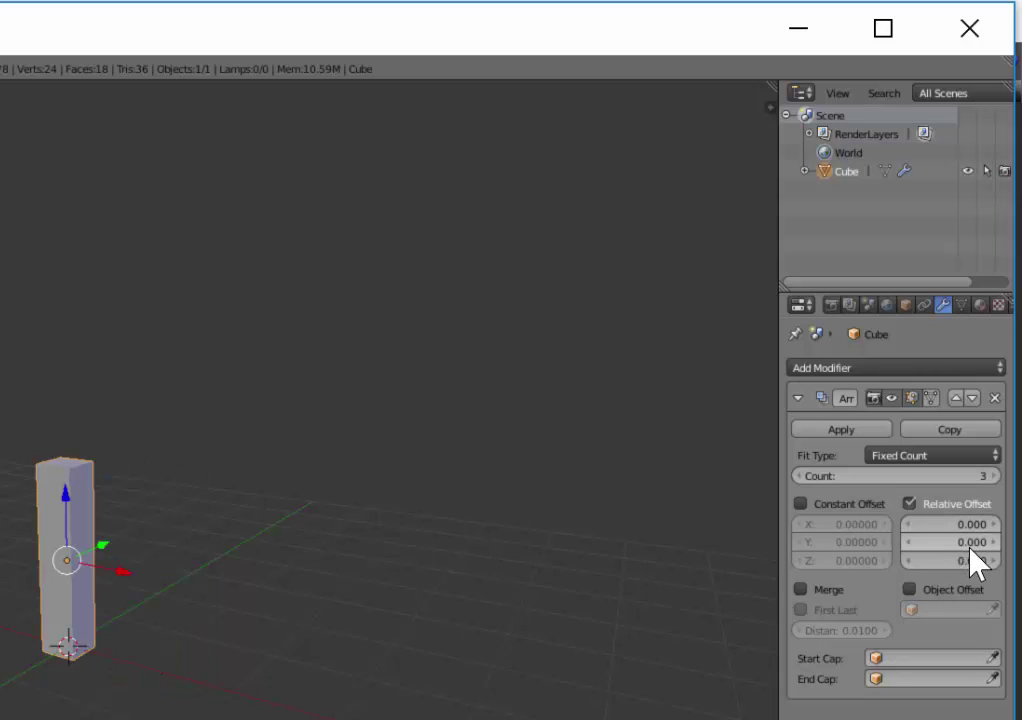
{"action": "left_click", "coordinate": [972, 541]}
{"action": "type", "text": "1"}
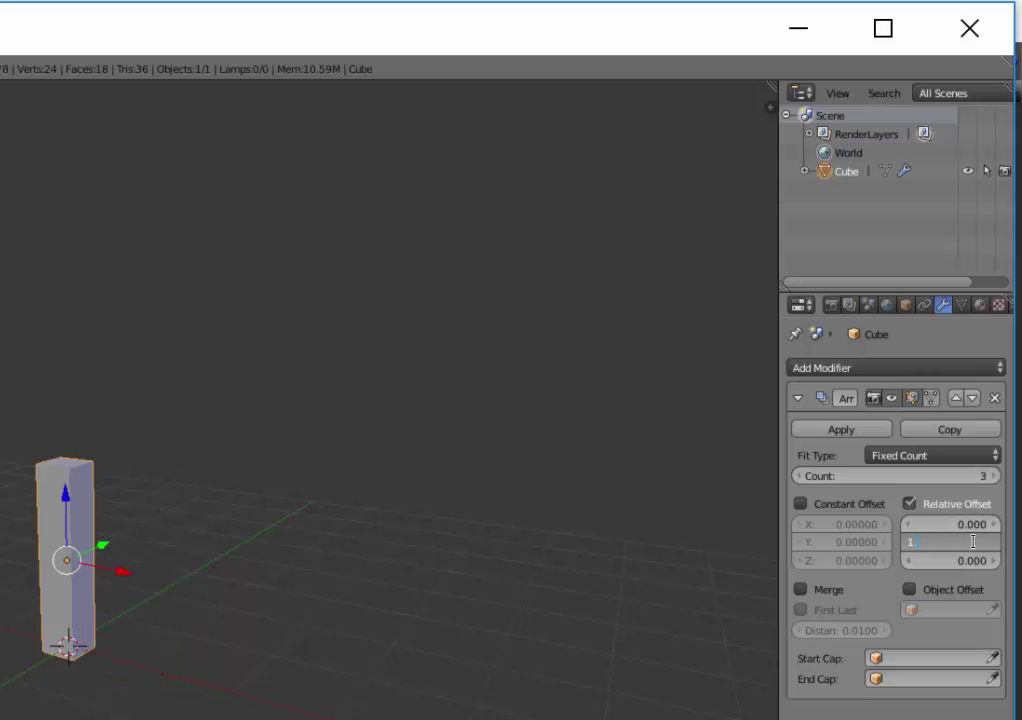
{"action": "type", "text": ".5"}
{"action": "key", "text": "Return"}
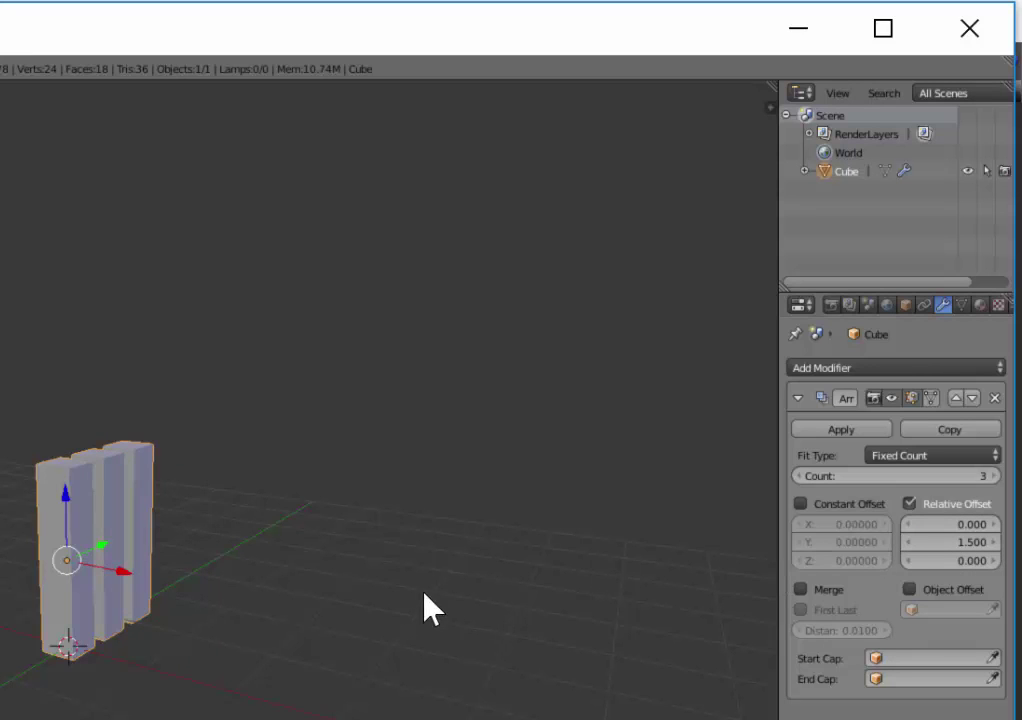
In Edit Mode, extrude the original column's top face slightly upward and scale it outward into a flared cap
{"action": "middle_click_drag", "start_coordinate": [396, 600], "coordinate": [325, 598]}
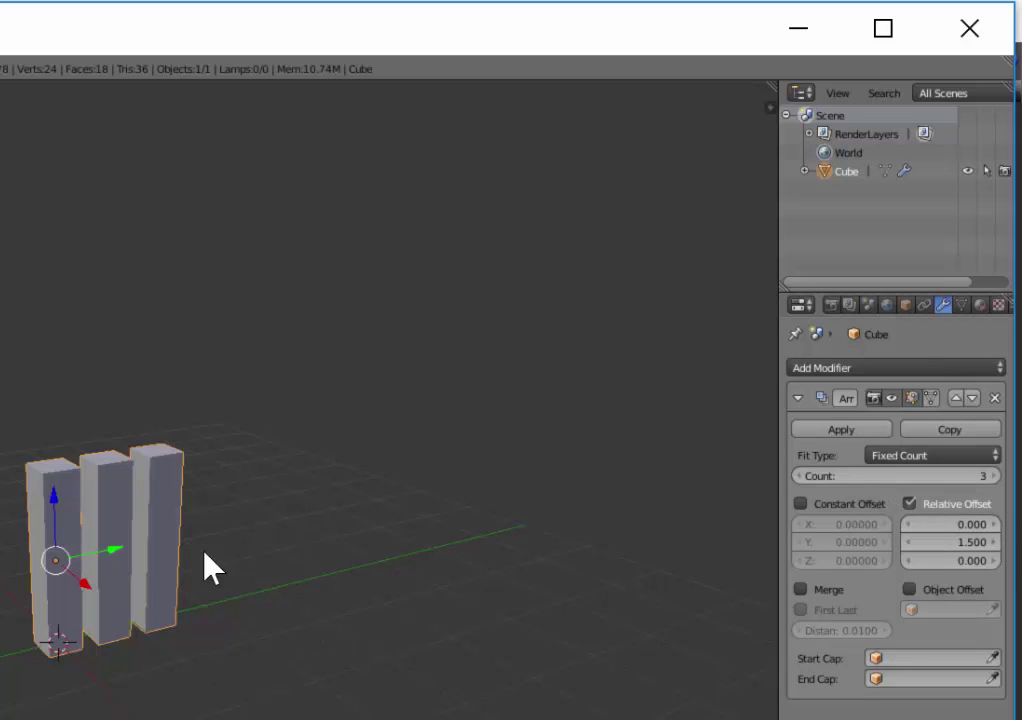
{"action": "middle_click_drag", "start_coordinate": [217, 600], "coordinate": [178, 588]}
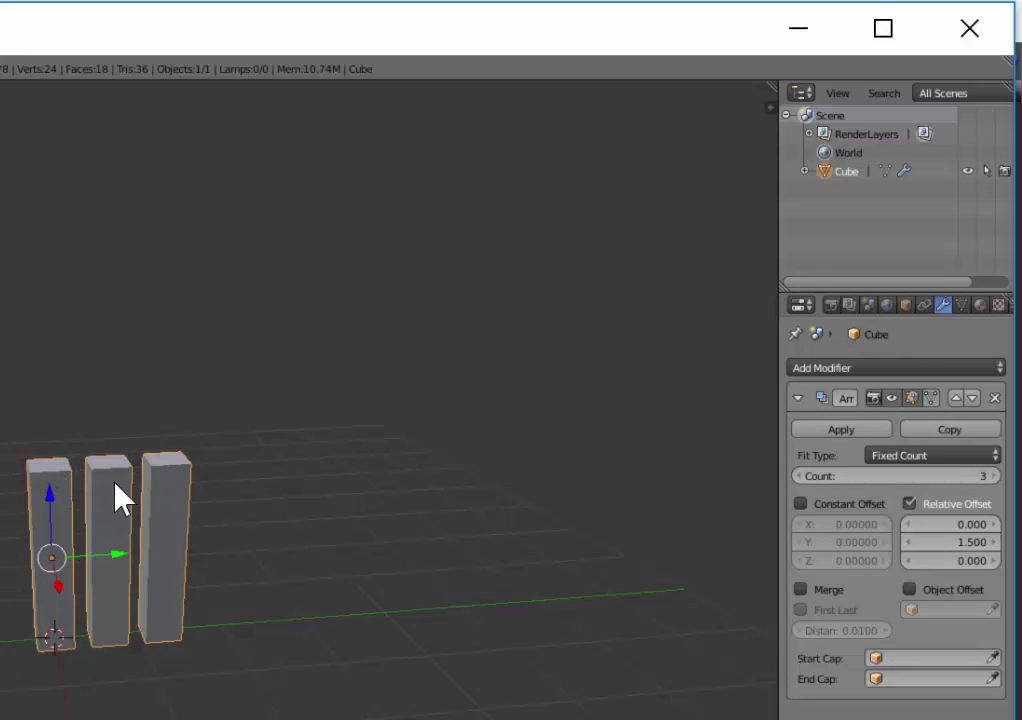
{"action": "scroll", "coordinate": [133, 548], "scroll_direction": "up", "scroll_amount": 1}
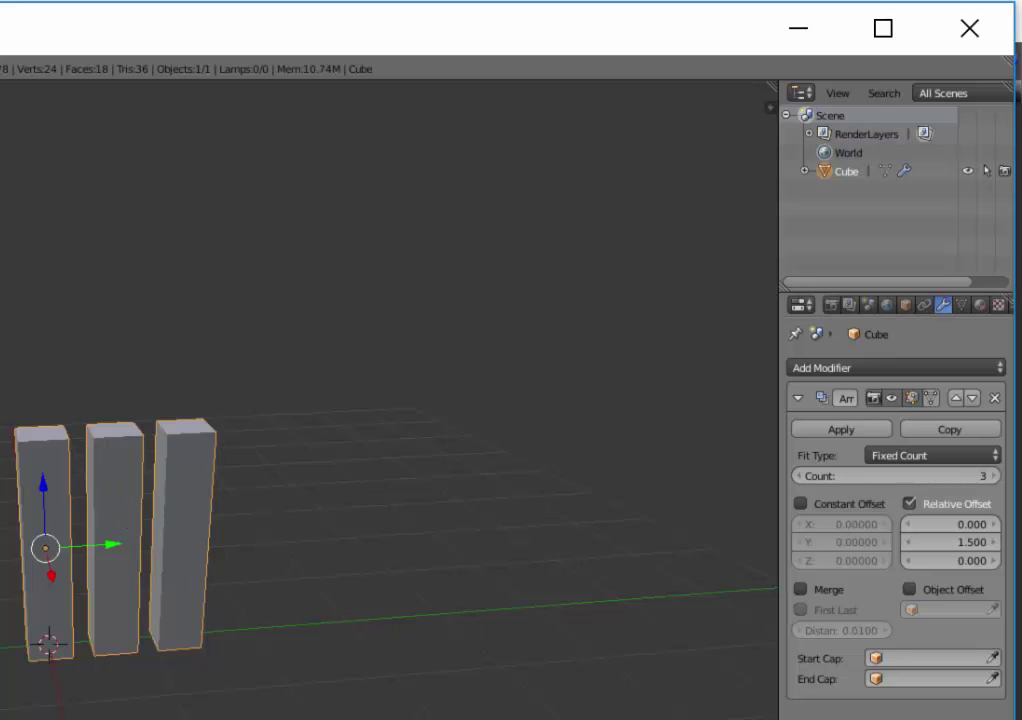
{"action": "key", "text": "Tab"}
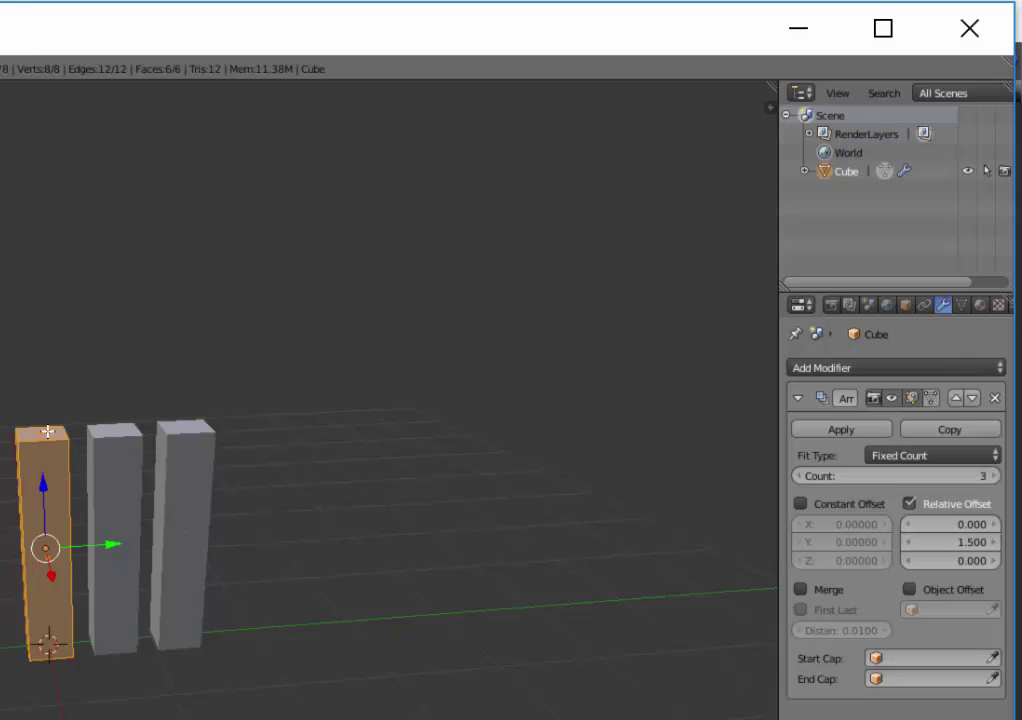
{"action": "right_click", "coordinate": [78, 443]}
{"action": "middle_click_drag", "start_coordinate": [78, 443], "coordinate": [89, 451]}
{"action": "scroll", "coordinate": [87, 475], "scroll_direction": "up", "scroll_amount": 2}
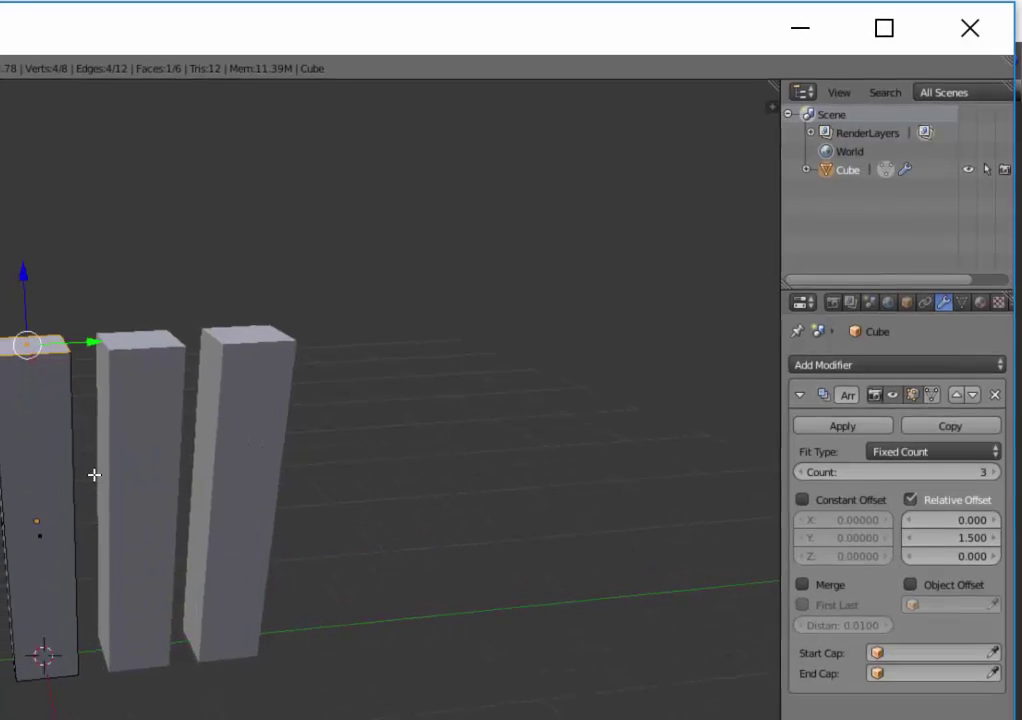
{"action": "key", "text": "e"}
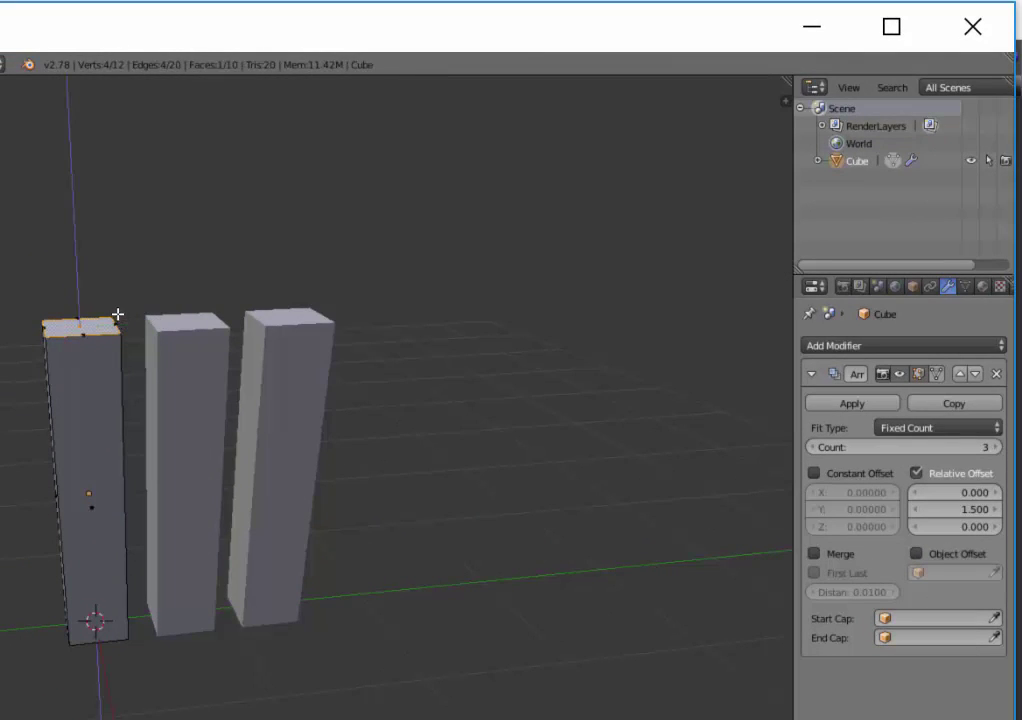
{"action": "left_click", "coordinate": [115, 300]}
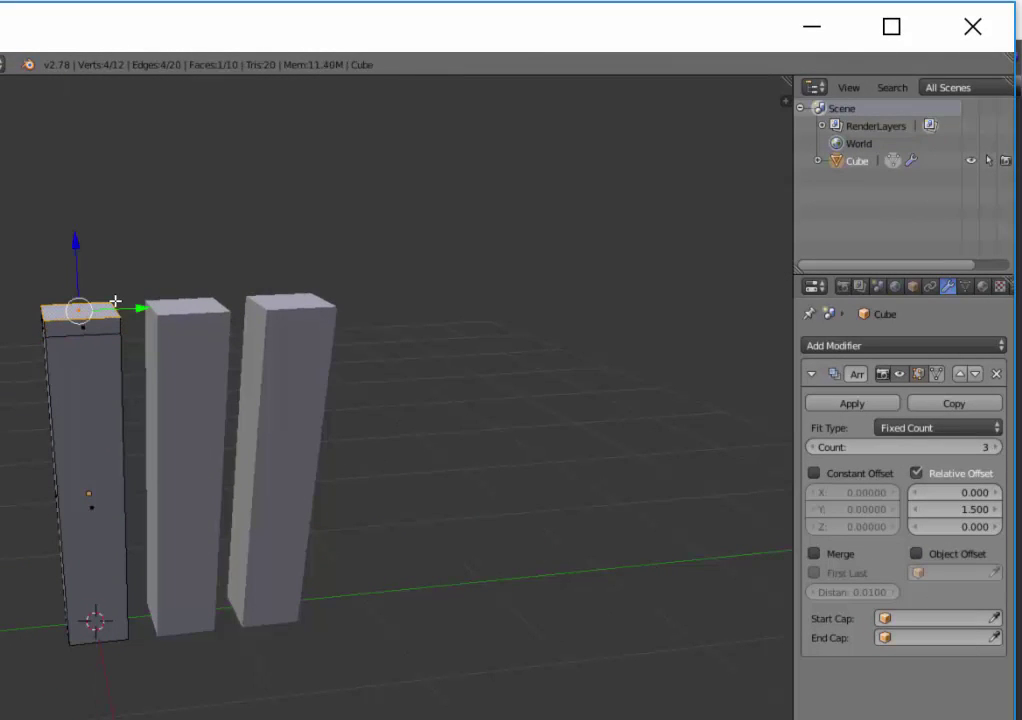
{"action": "key", "text": "s"}
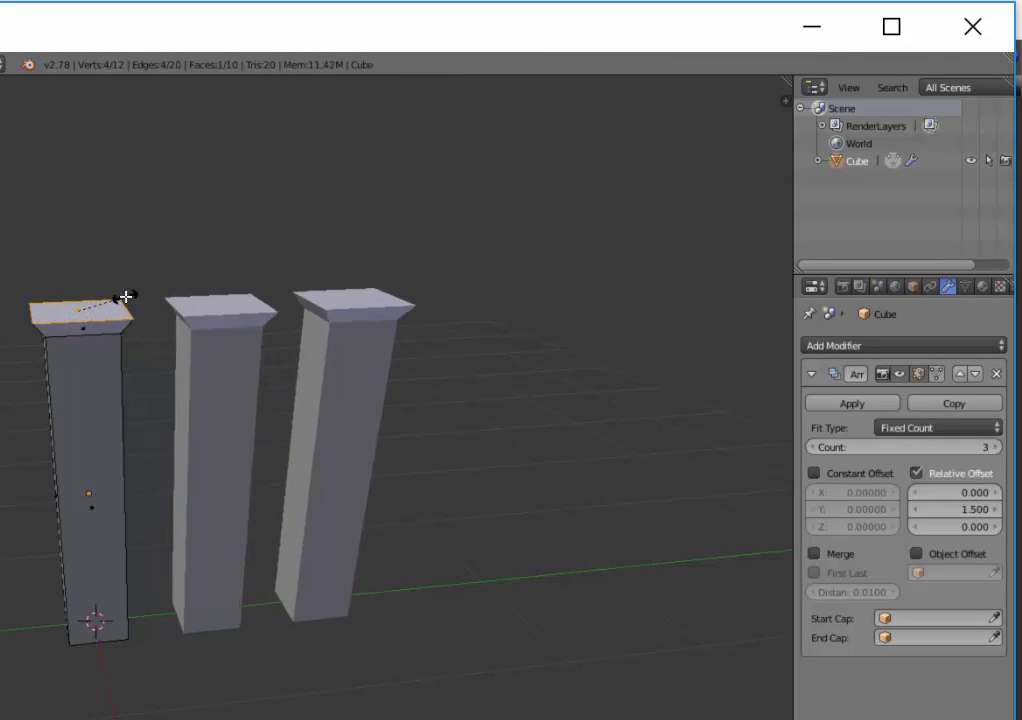
{"action": "left_click", "coordinate": [128, 293]}
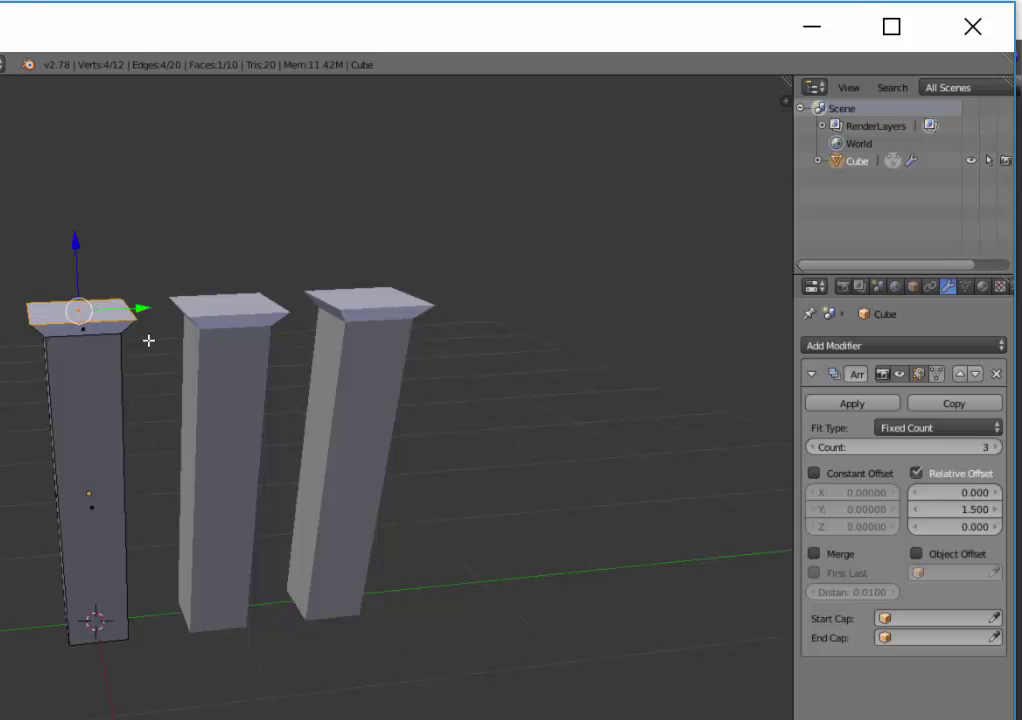
Increase the Array modifier's count to 4
{"action": "middle_click_drag", "start_coordinate": [148, 340], "coordinate": [301, 476]}
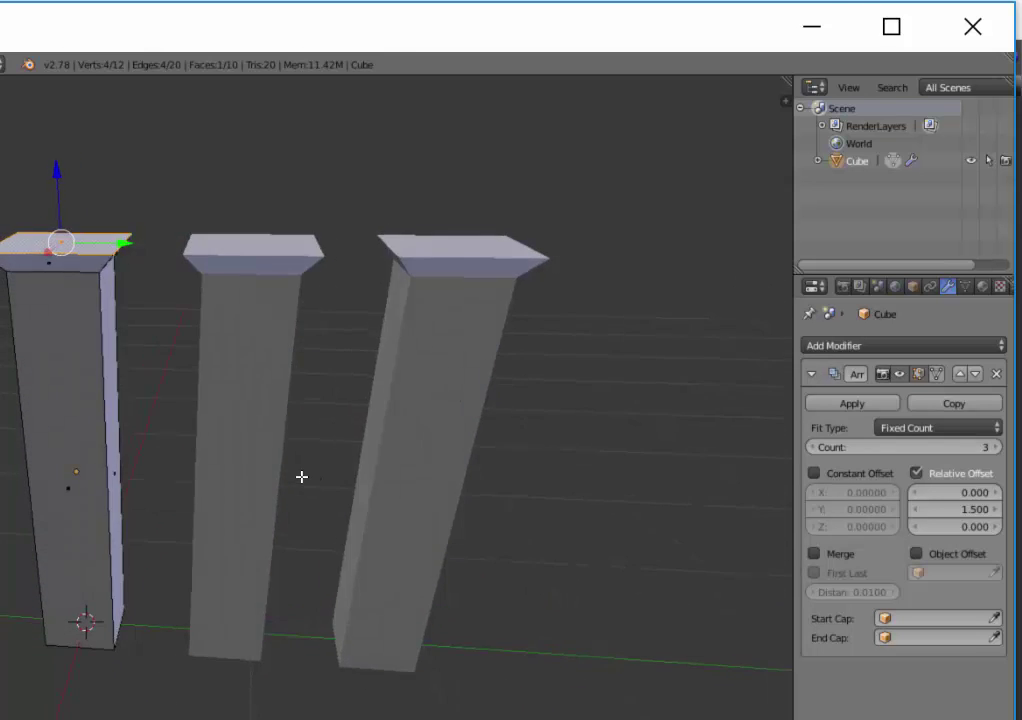
{"action": "scroll", "coordinate": [301, 476], "scroll_direction": "down", "scroll_amount": 2}
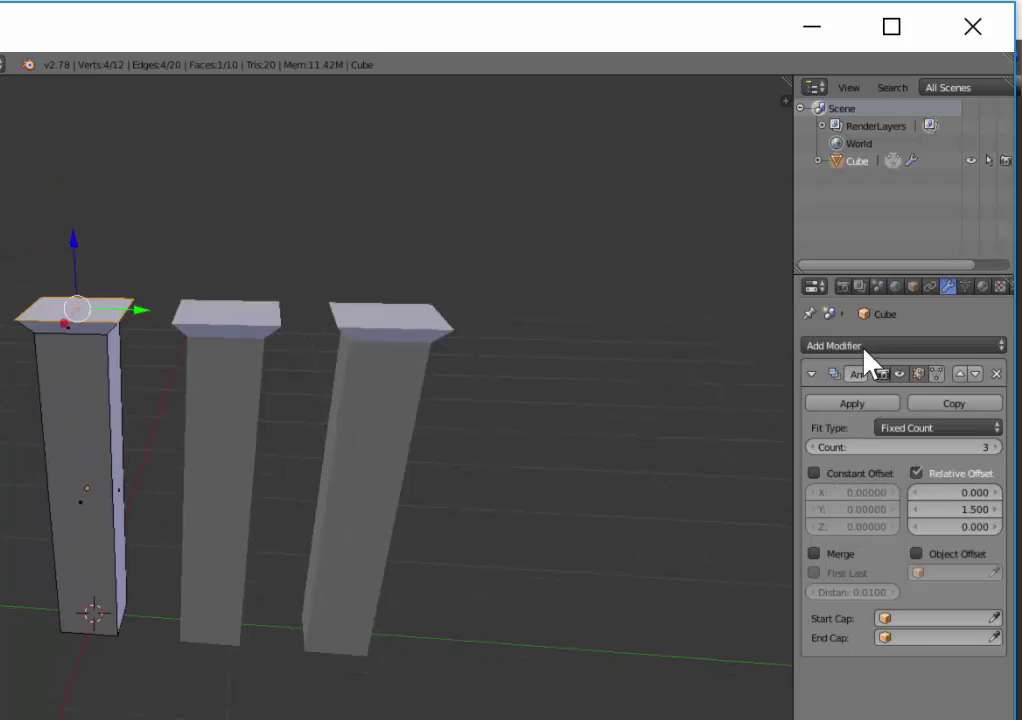
{"action": "left_click", "coordinate": [996, 447]}
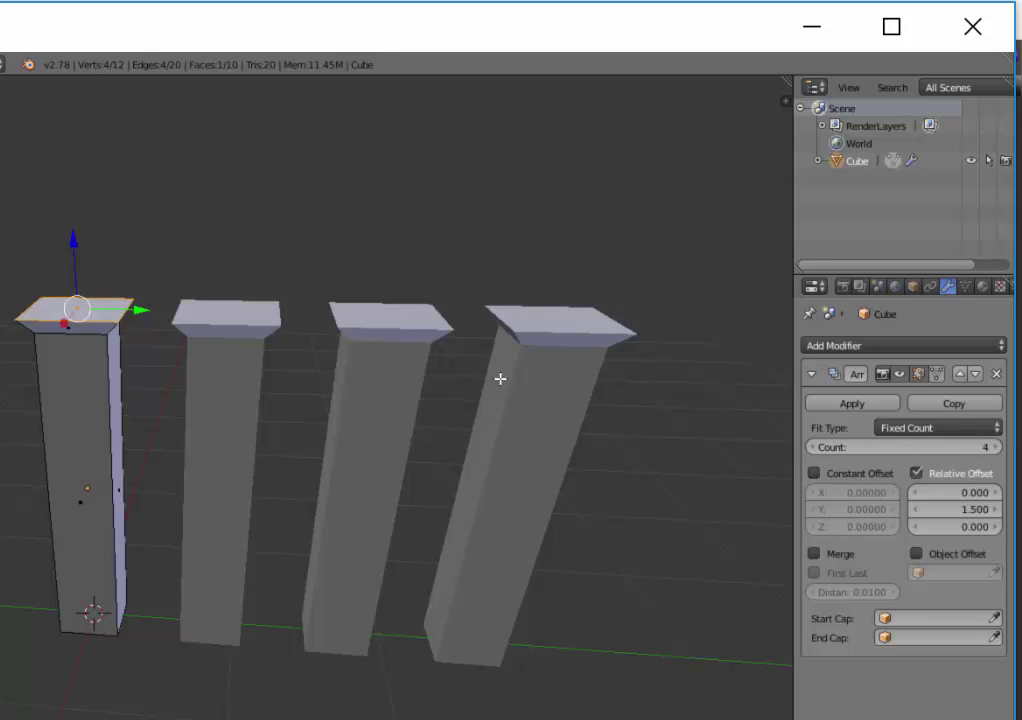
{"action": "mouse_move", "coordinate": [586, 370]}
{"action": "middle_mouse_down"}
{"action": "mouse_move", "coordinate": [563, 355]}
{"action": "mouse_move", "coordinate": [594, 363]}
{"action": "middle_mouse_up"}
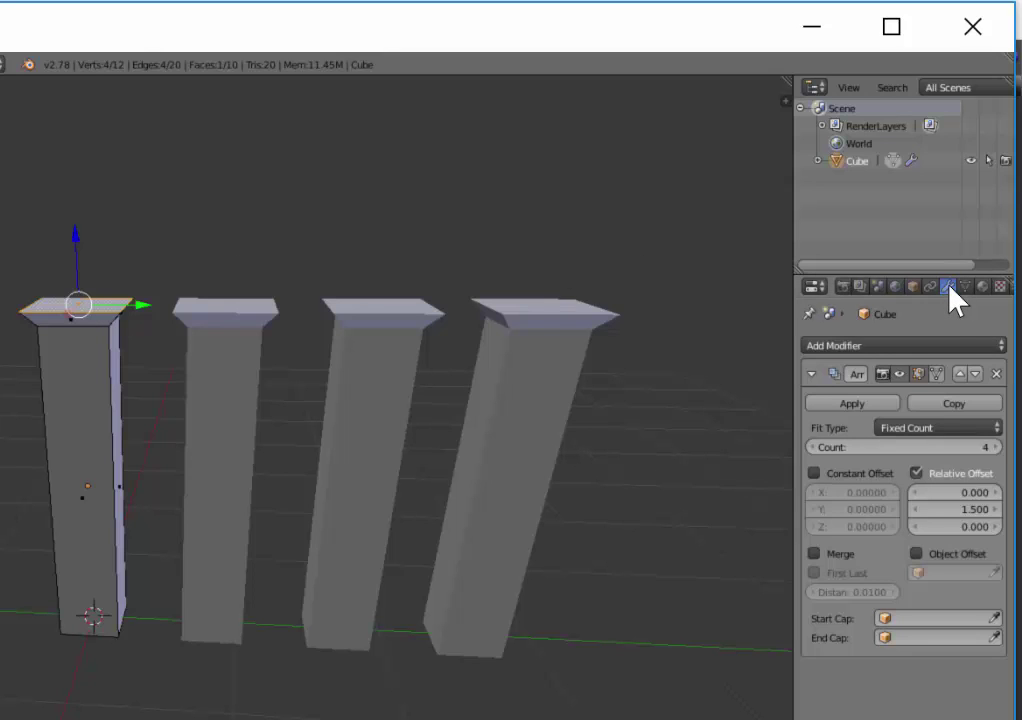
{"action": "left_click", "coordinate": [945, 347]}
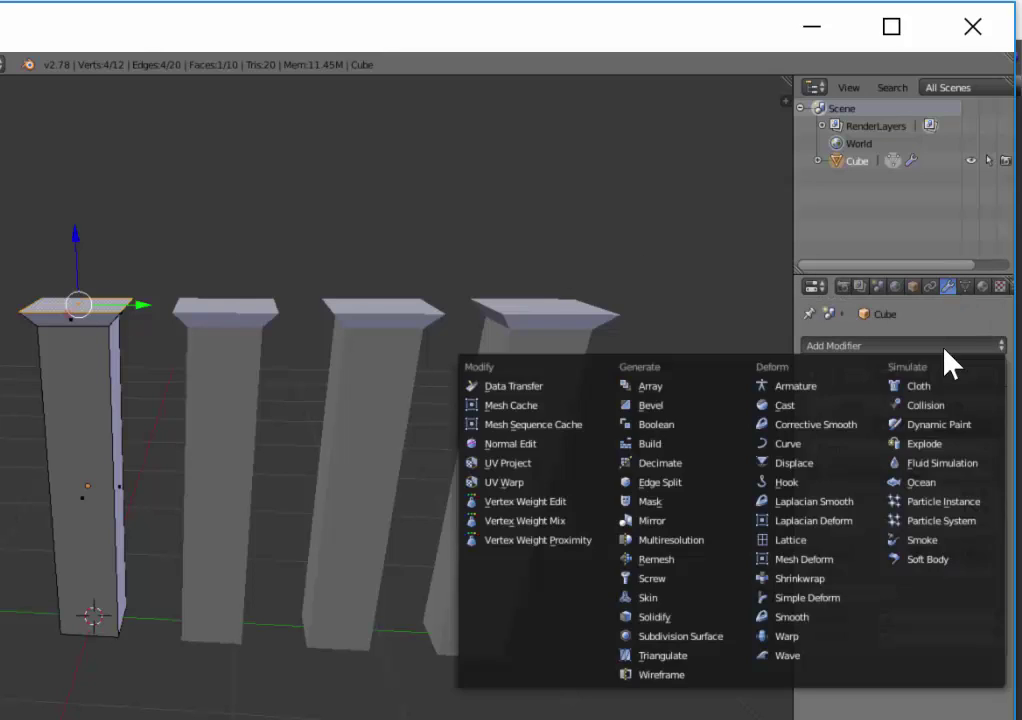
{"action": "left_click", "coordinate": [648, 390]}
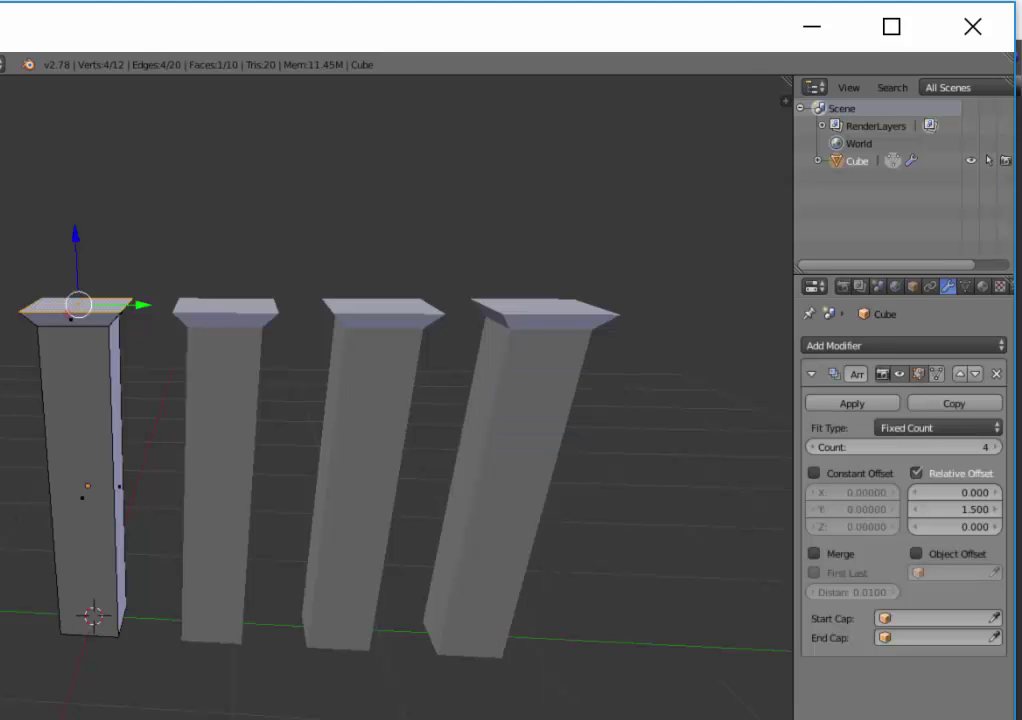